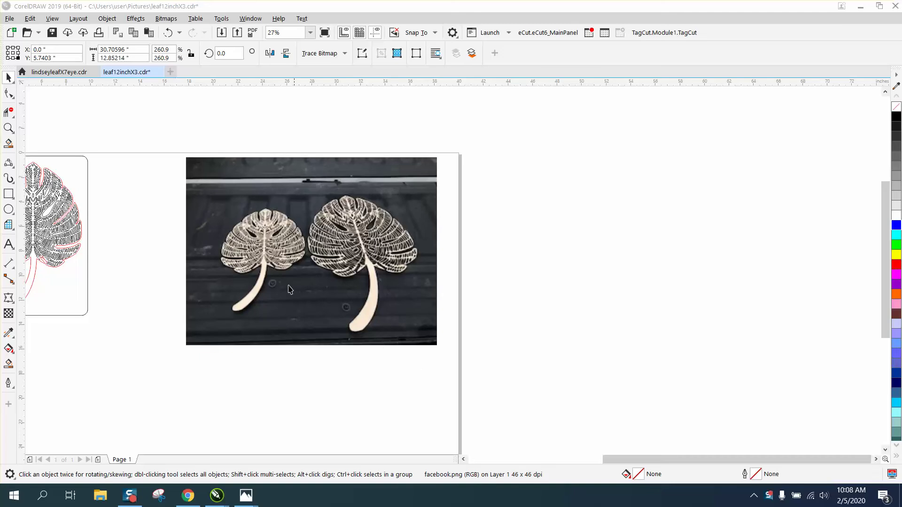
Zoom in and out between the photo of cut leaves and the leaf design.
click(8, 128)
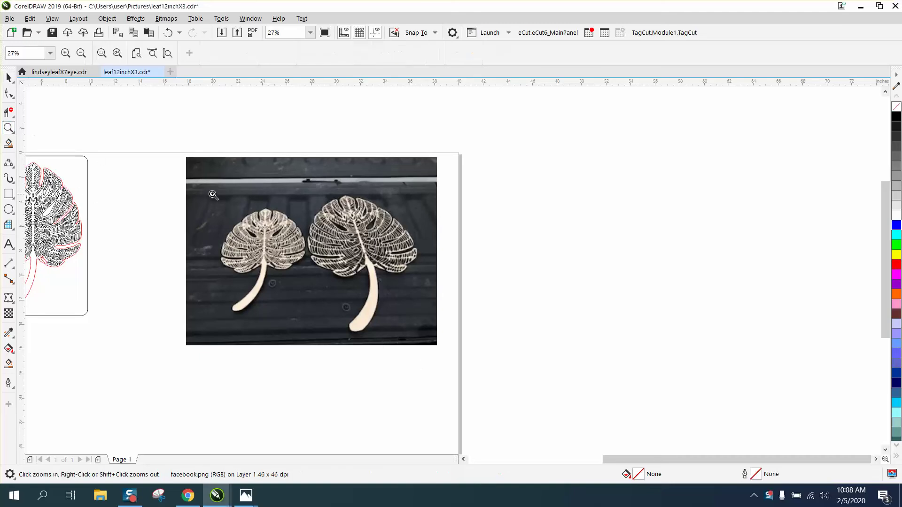
drag(213, 194, 438, 323)
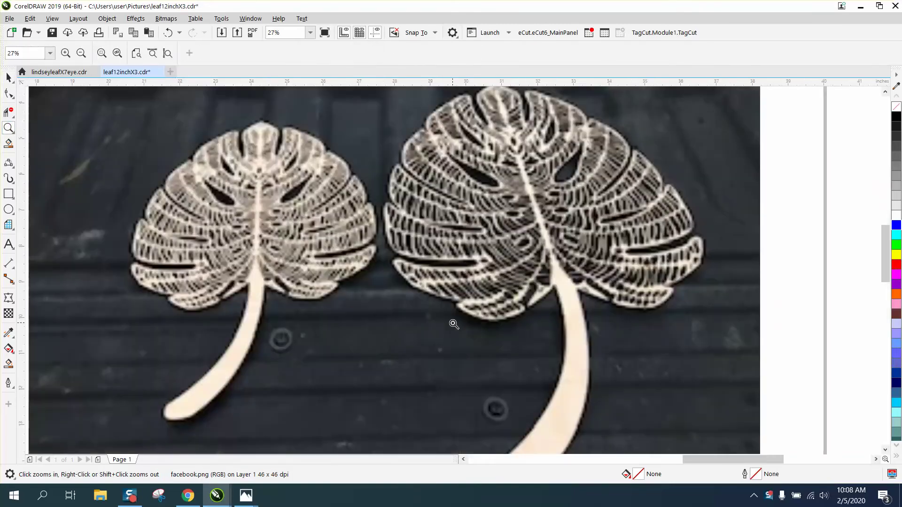
right_click(311, 236)
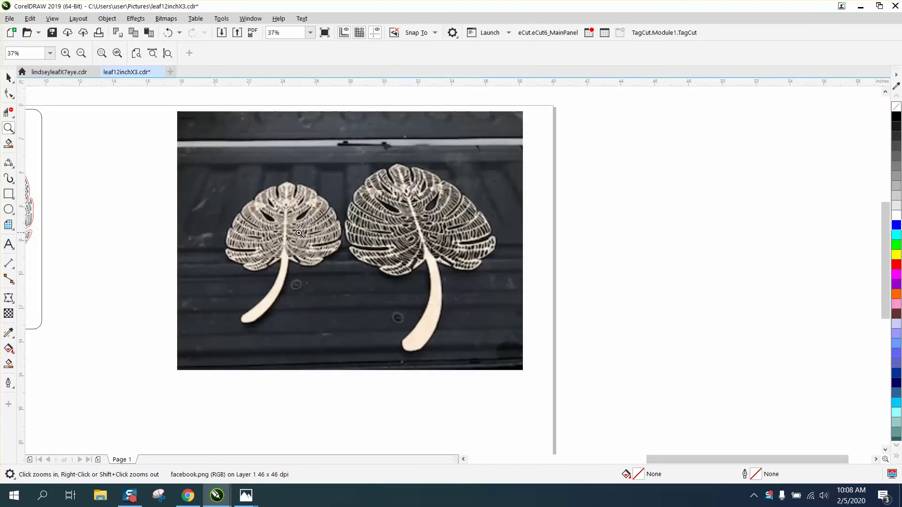
right_click(306, 234)
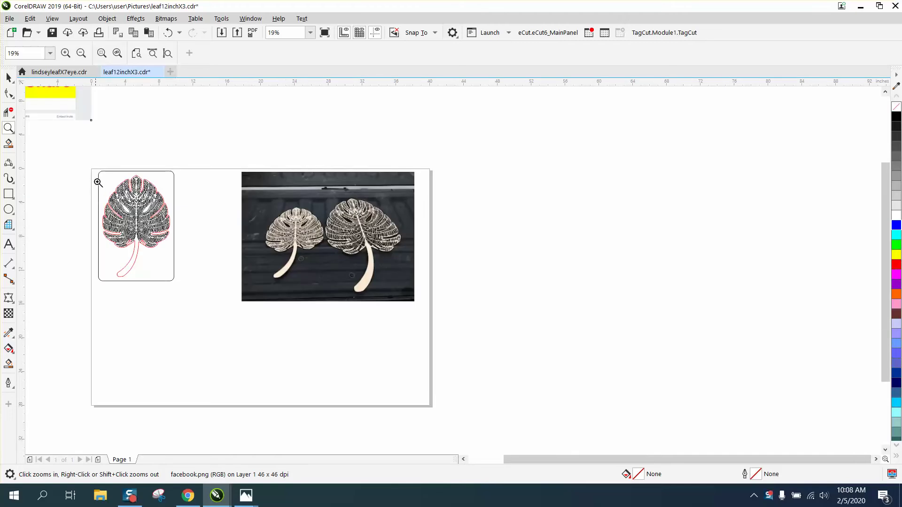
drag(96, 178, 229, 263)
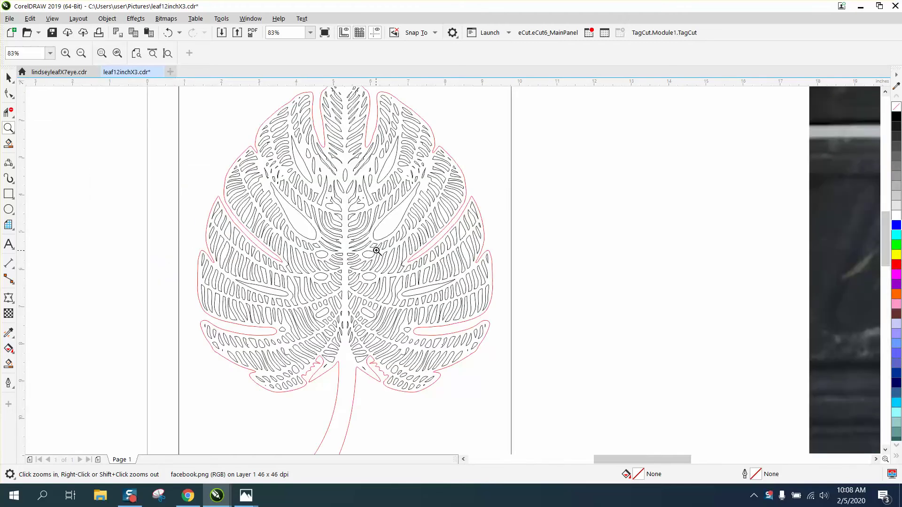
right_click(362, 248)
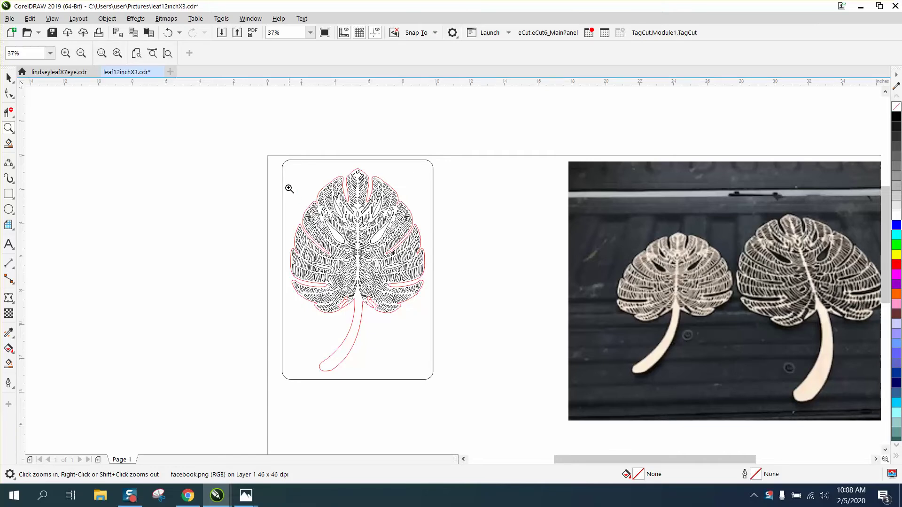
drag(280, 161, 495, 328)
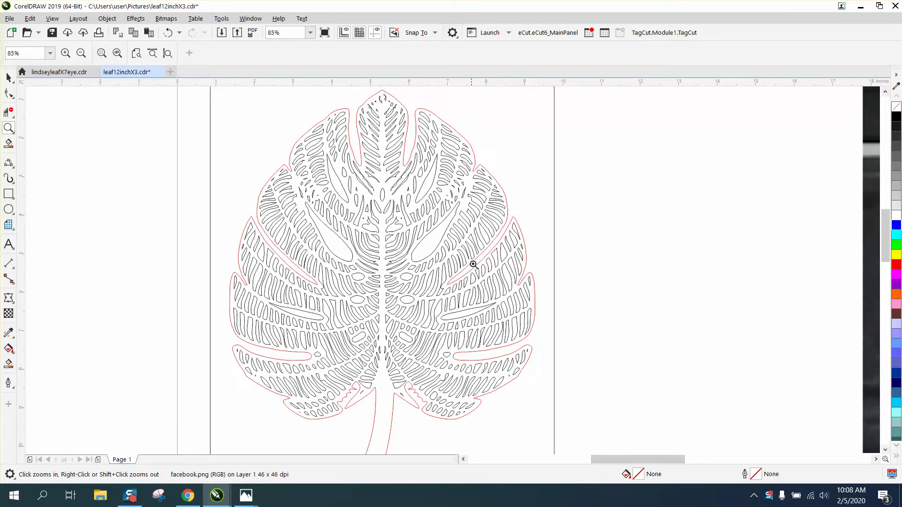
right_click(425, 269)
right_click(417, 269)
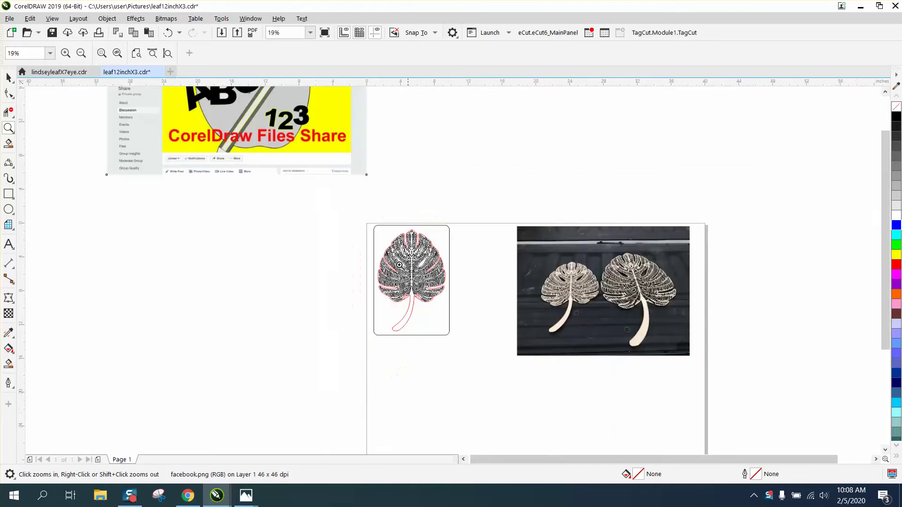
right_click(258, 191)
drag(357, 204, 352, 203)
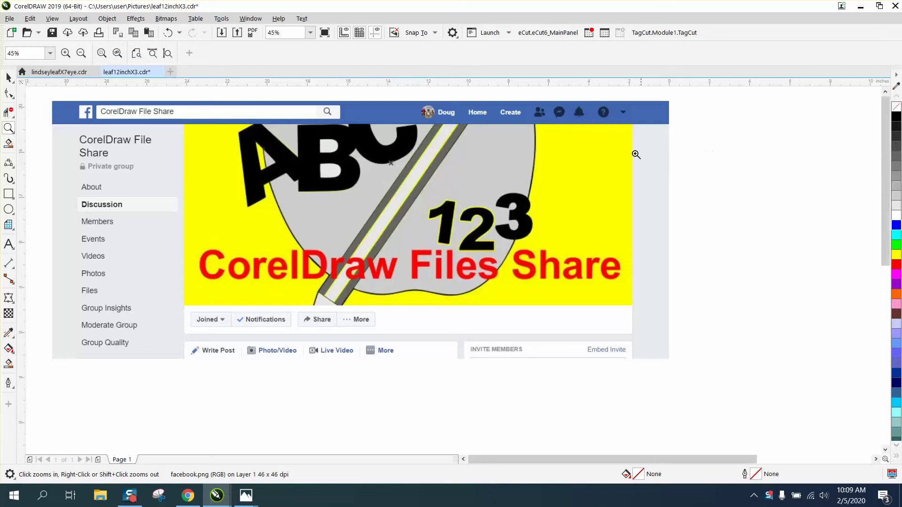
scroll(606, 154, down, 2)
drag(628, 237, 724, 325)
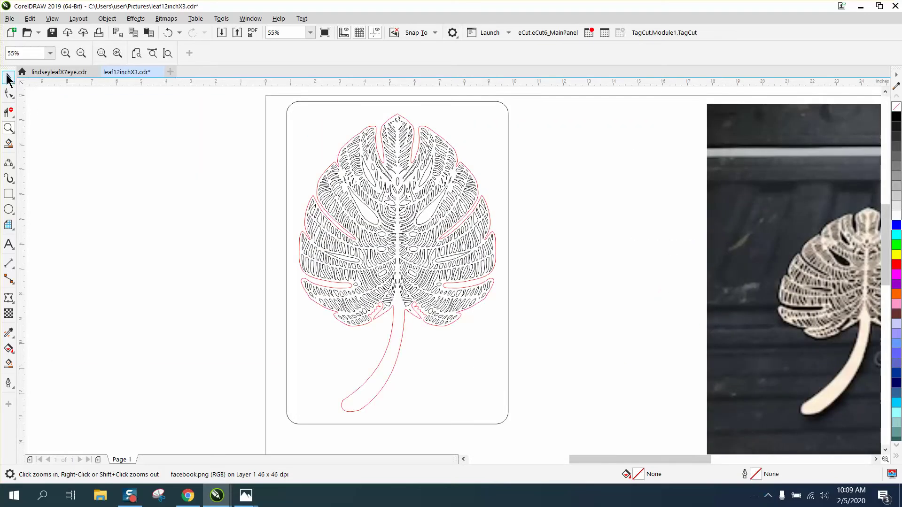
Draw a tall narrow blue rectangle and move it over the leaf's left side.
click(9, 78)
click(287, 134)
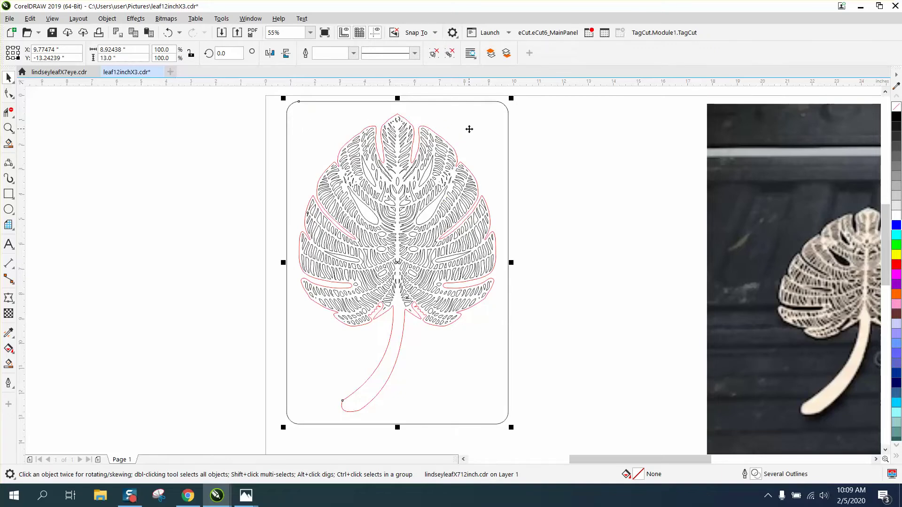
click(9, 194)
drag(204, 143, 234, 399)
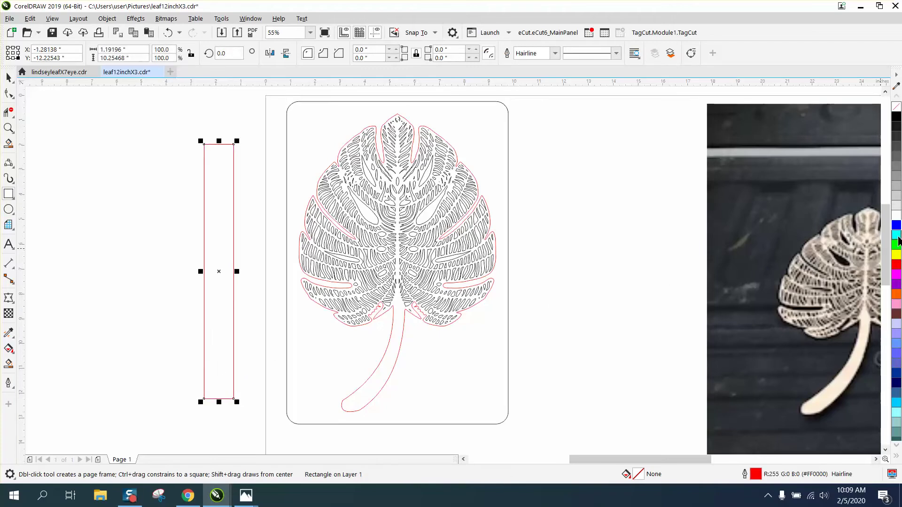
click(897, 226)
click(8, 78)
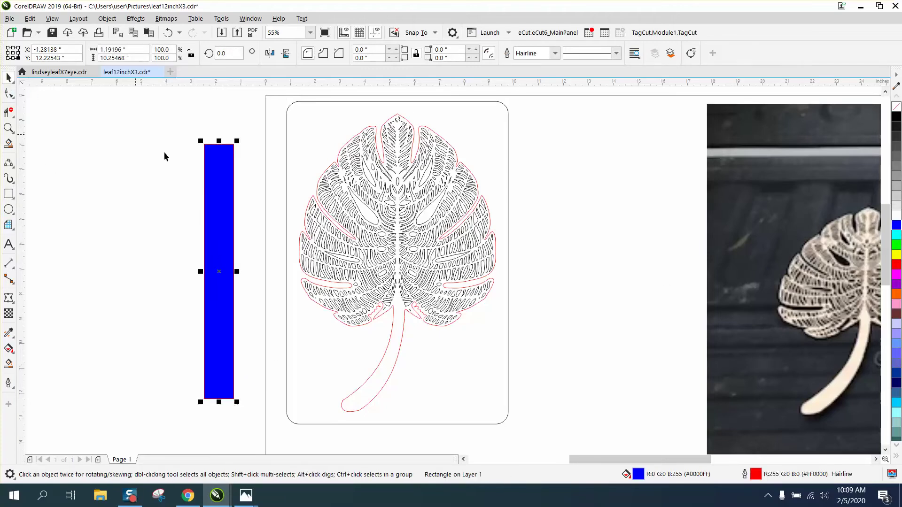
drag(221, 271, 359, 241)
Repeat-duplicate the blue rectangle with Ctrl+R into evenly spaced strips, deleting the leftmost one.
key(ctrl+r)
key(ctrl+r)
key(ctrl+r)
key(ctrl+r)
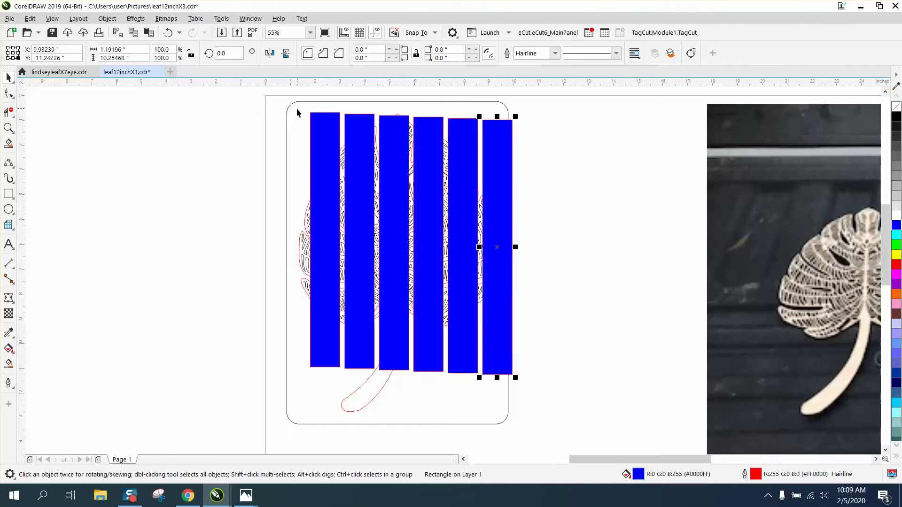
click(316, 114)
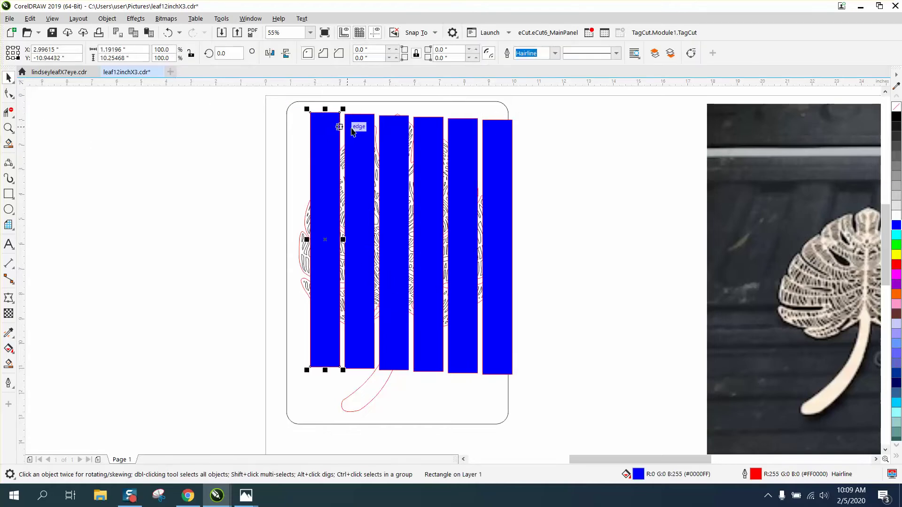
key(Delete)
Delete the blue rectangle strips one by one, from left to right.
click(350, 124)
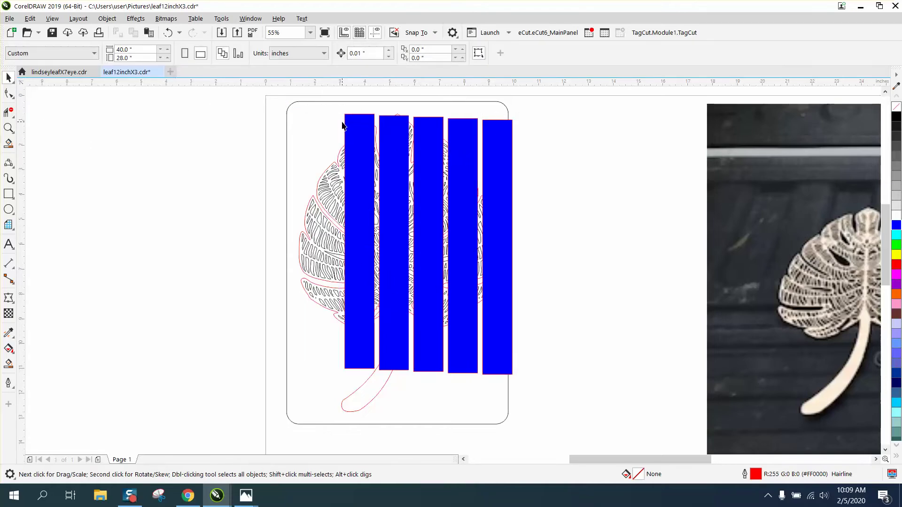
click(349, 124)
key(Delete)
click(402, 123)
key(Delete)
click(428, 124)
key(Delete)
click(465, 131)
key(Delete)
click(508, 137)
key(Delete)
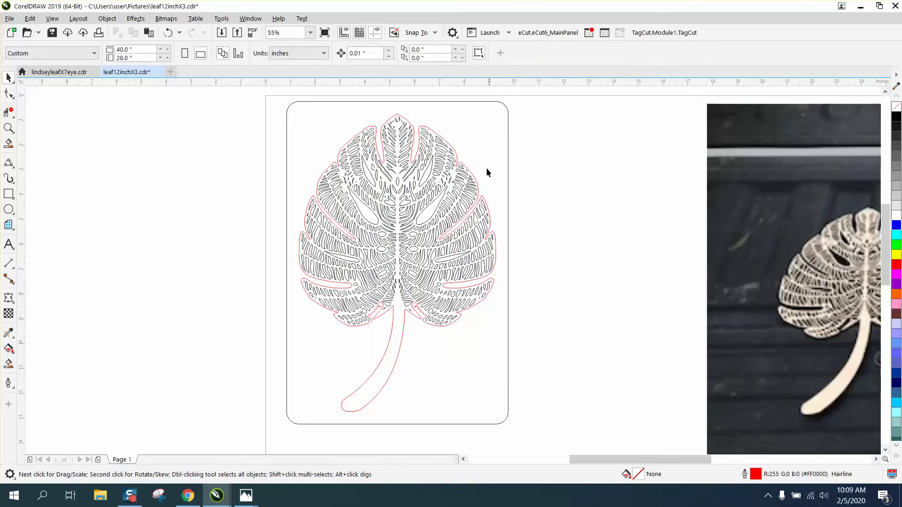
Zoom in on the small cutouts, then zoom out and back in on the leaf's top.
click(8, 128)
drag(409, 231, 480, 268)
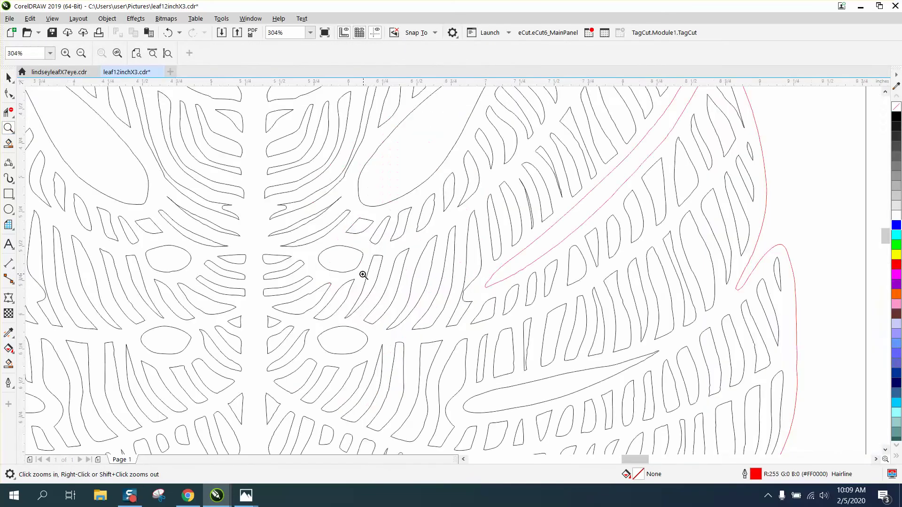
right_click(338, 253)
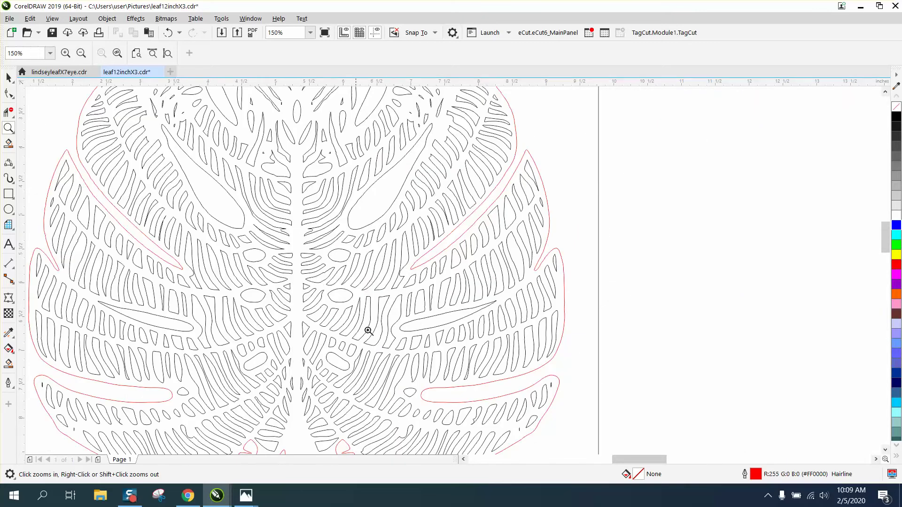
right_click(397, 257)
right_click(388, 256)
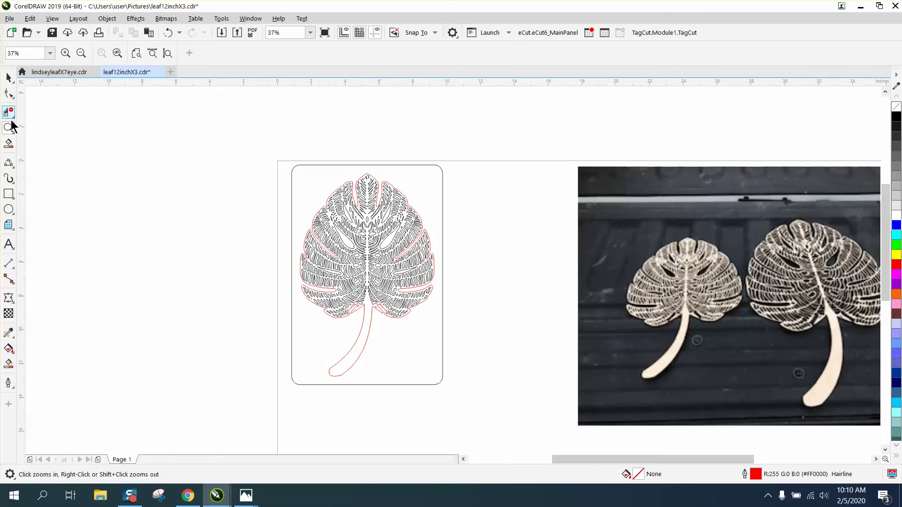
drag(475, 263, 467, 265)
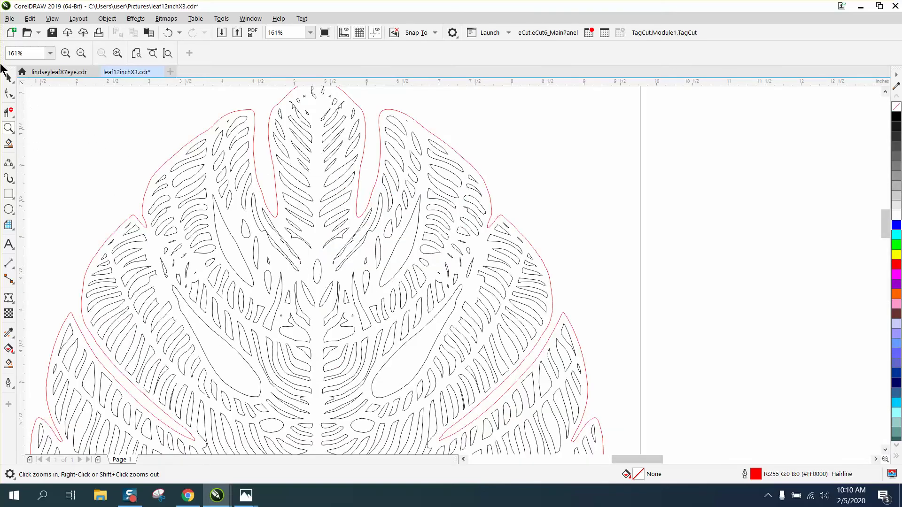
Select the framed leaf and apply Object > Group > Ungroup All, yielding 571 objects.
click(8, 78)
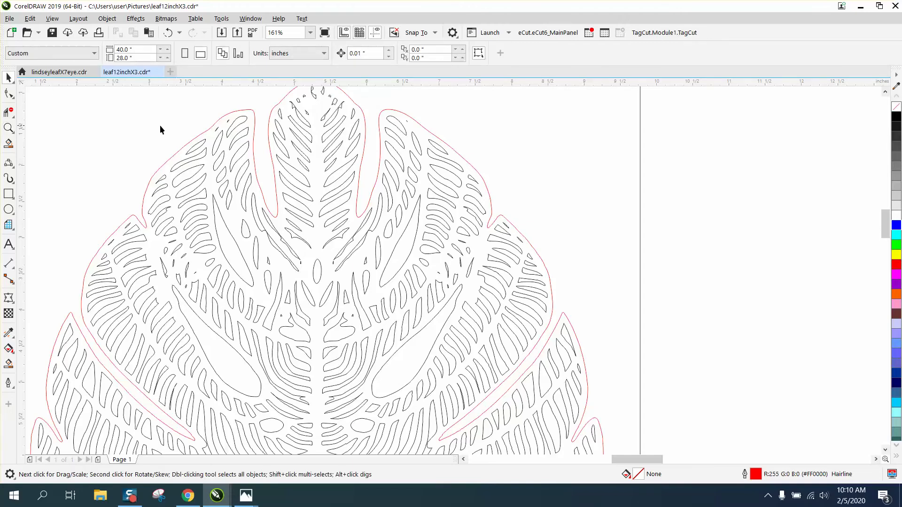
scroll(245, 151, down, 3)
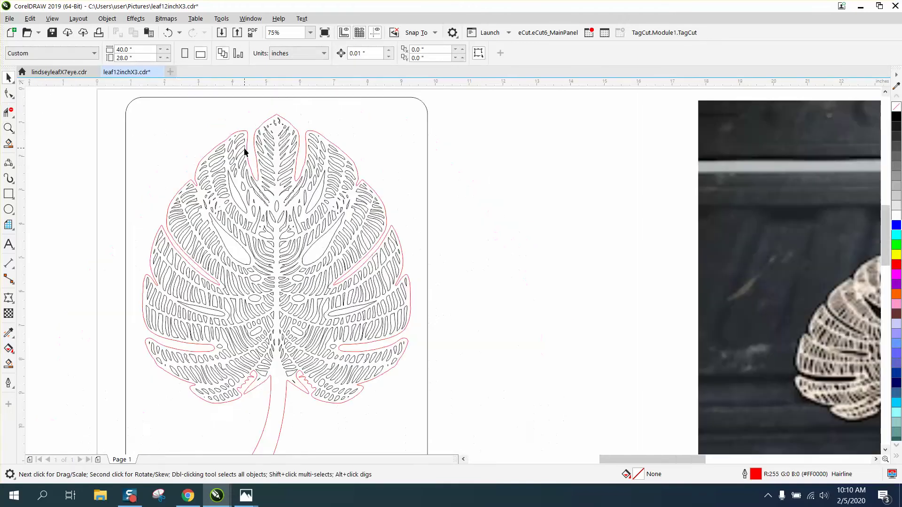
click(125, 106)
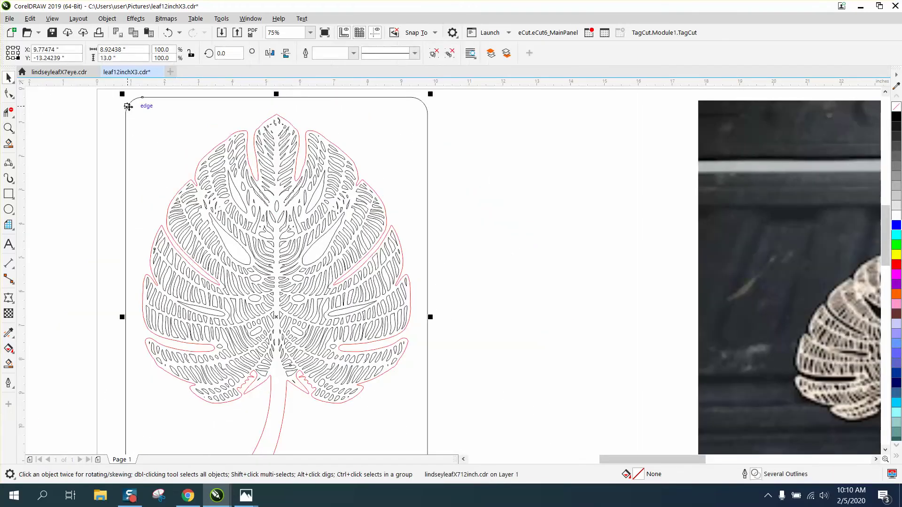
click(108, 22)
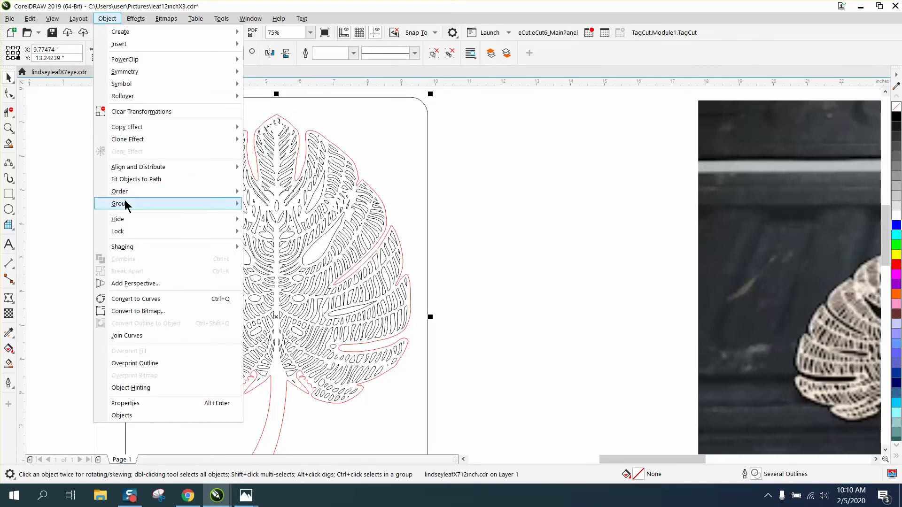
mouse_move(125, 203)
click(268, 229)
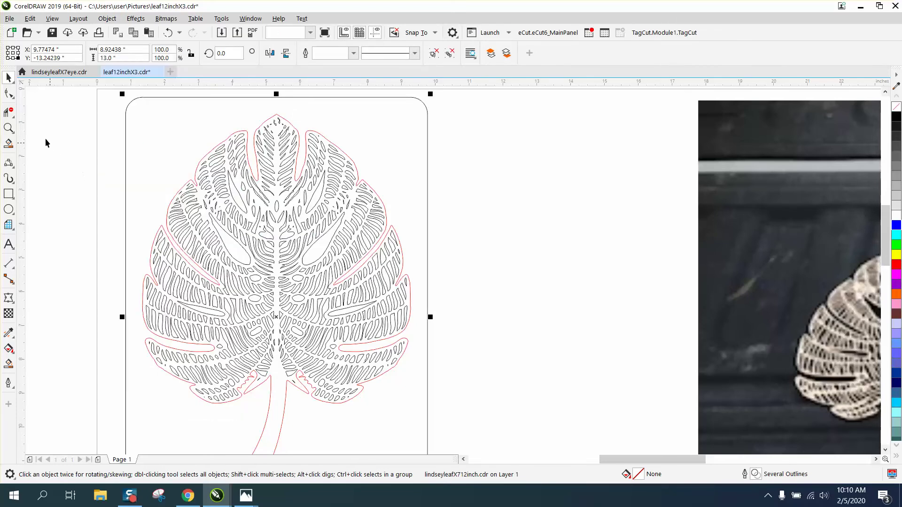
click(9, 127)
drag(214, 124, 294, 172)
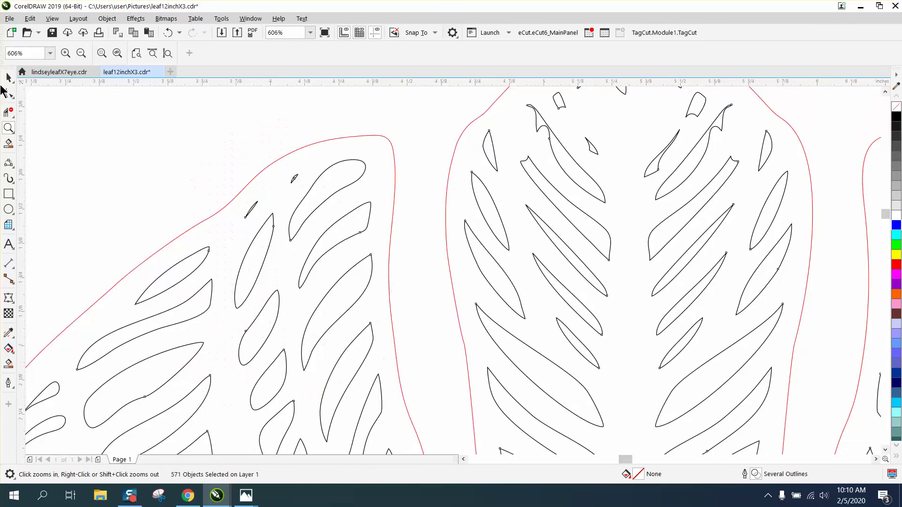
With the Shape tool, bend a cutout's straight edge and widen the tiny sliver into a triangle.
click(8, 93)
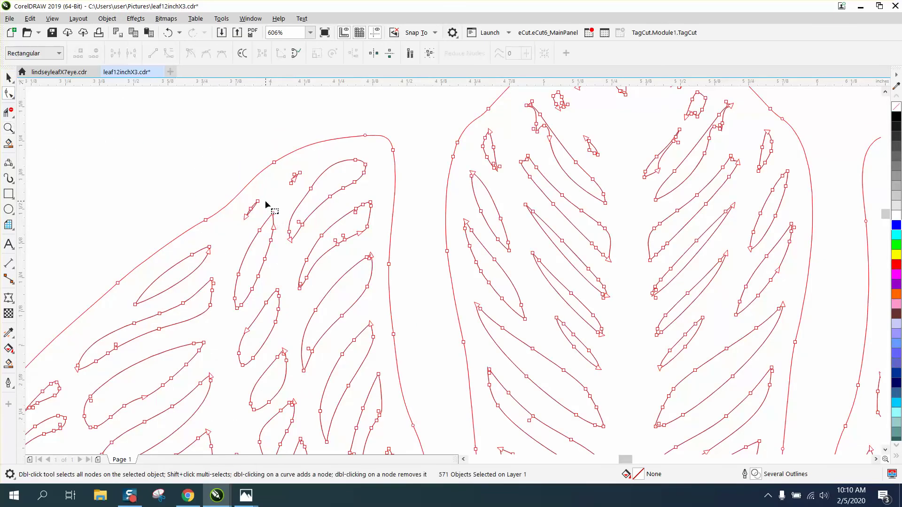
click(268, 193)
click(9, 128)
drag(220, 160, 324, 235)
click(9, 92)
drag(376, 257, 394, 270)
scroll(331, 226, down, 3)
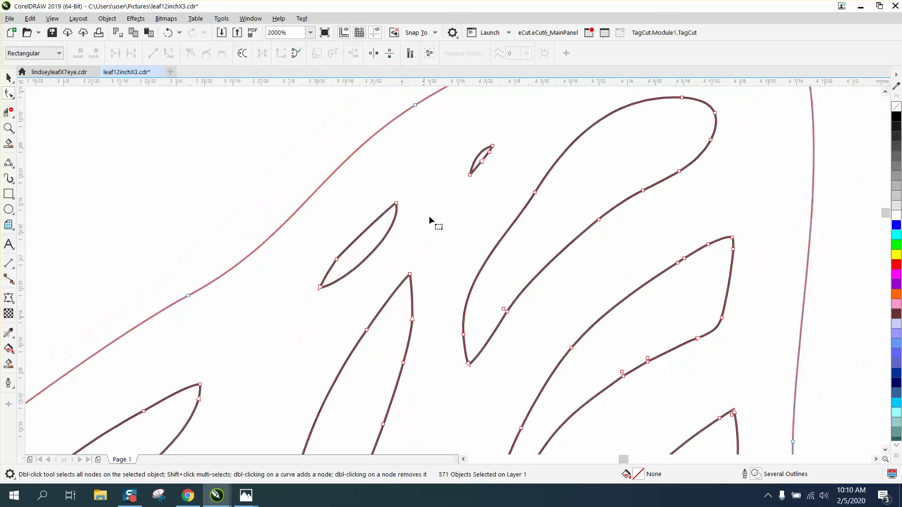
drag(486, 167, 497, 177)
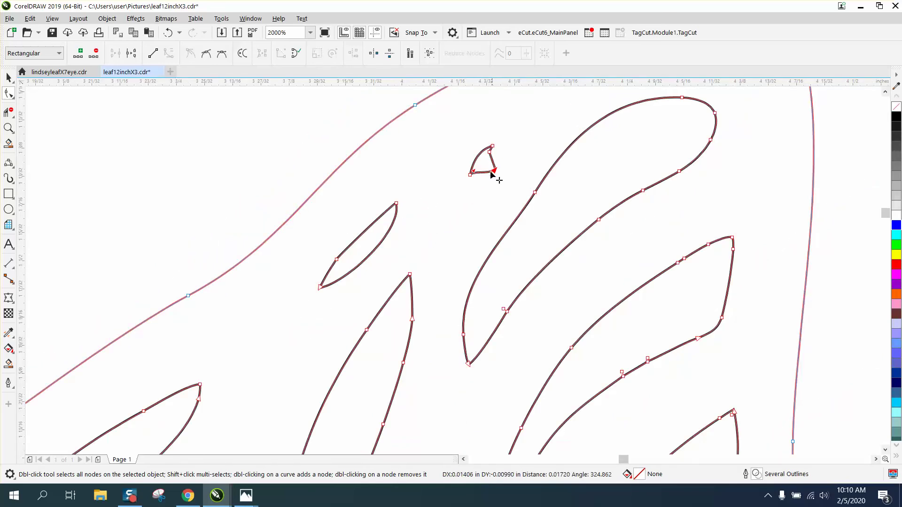
click(14, 101)
Smooth the slender slot cutout with the Smooth brush, then undo the over-smoothing.
click(38, 98)
click(12, 96)
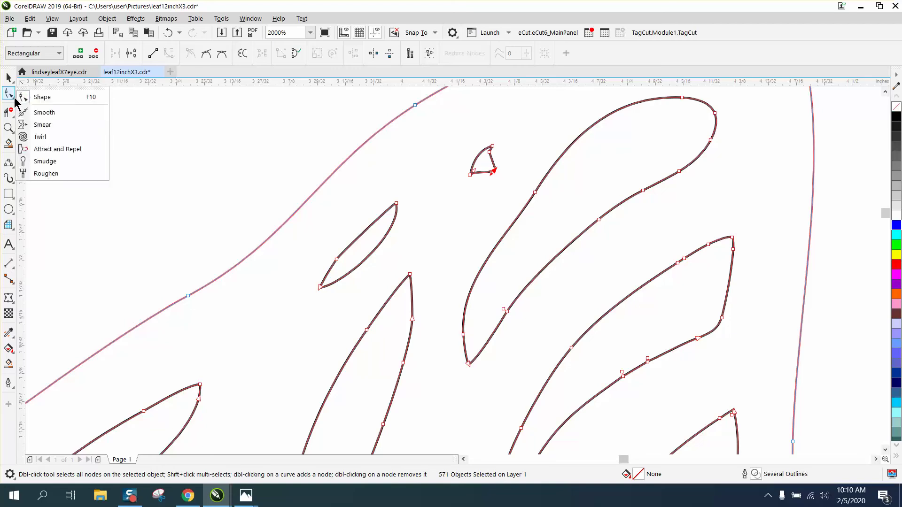
click(42, 113)
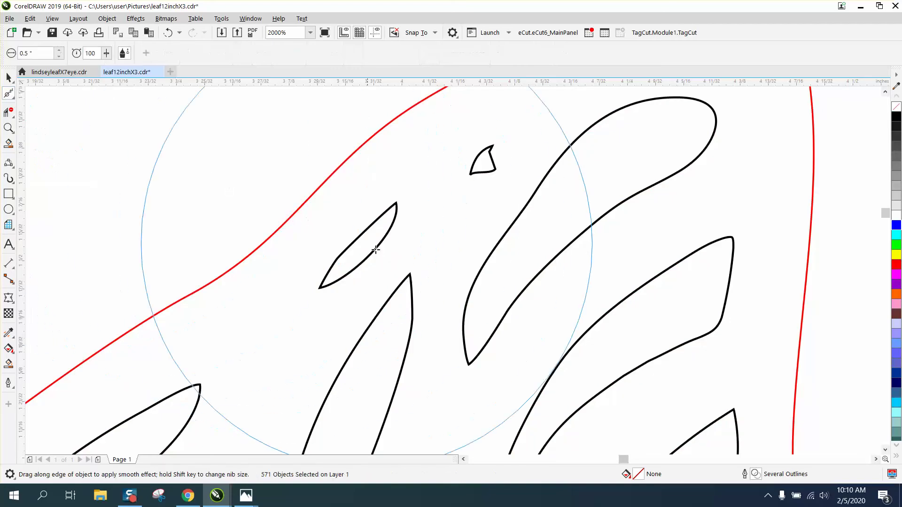
click(370, 226)
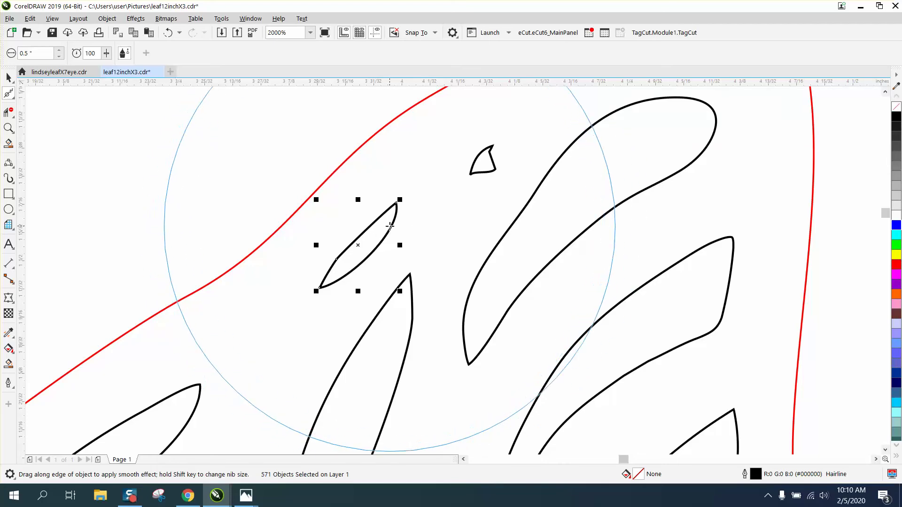
drag(390, 227, 397, 212)
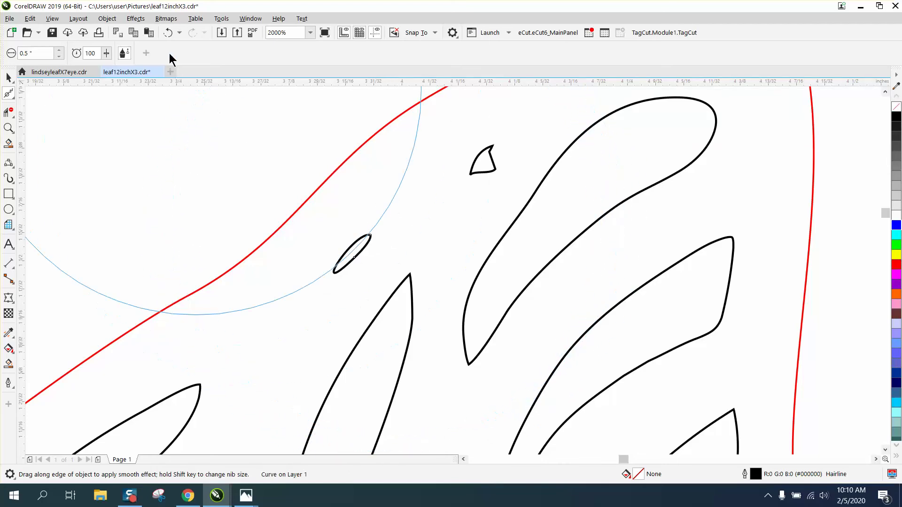
click(168, 33)
Smooth the outlines of the middle and right-hand slot cutouts.
click(495, 330)
mouse_move(495, 329)
mouse_down()
mouse_move(485, 339)
mouse_move(493, 344)
mouse_up()
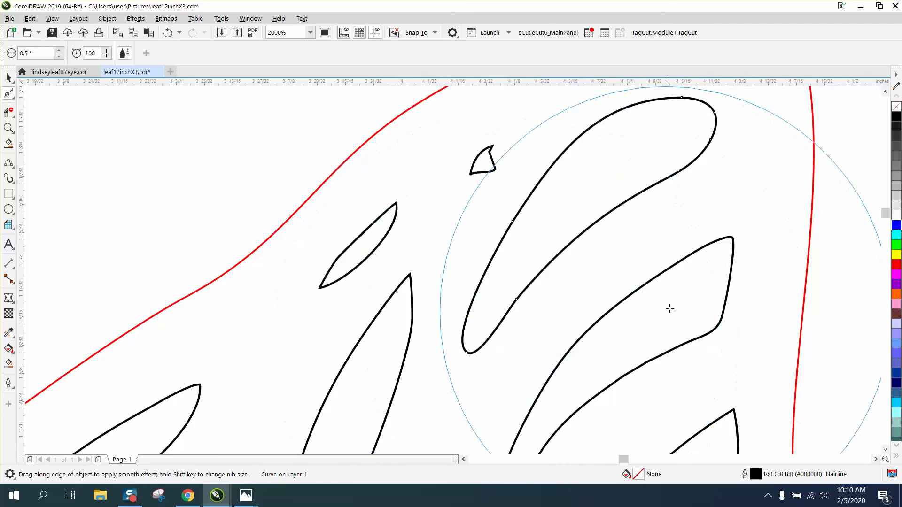
click(733, 250)
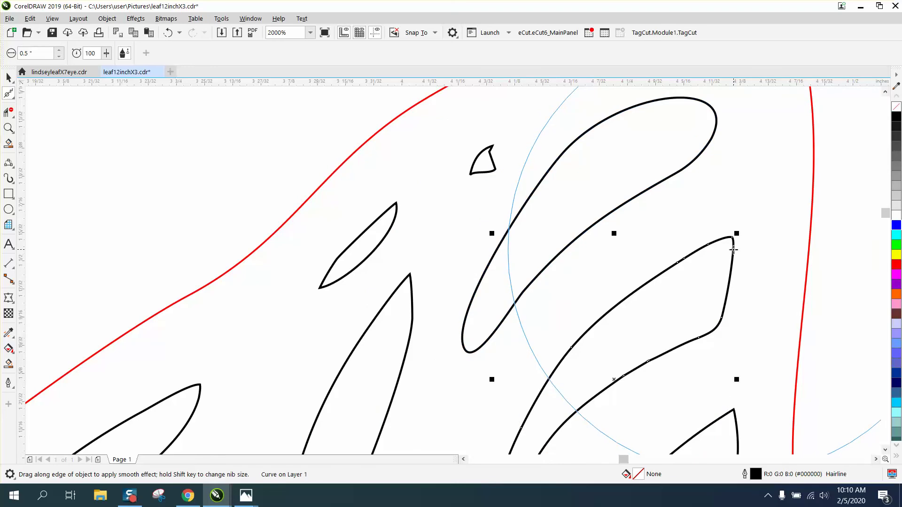
drag(732, 250, 728, 243)
scroll(590, 282, down, 4)
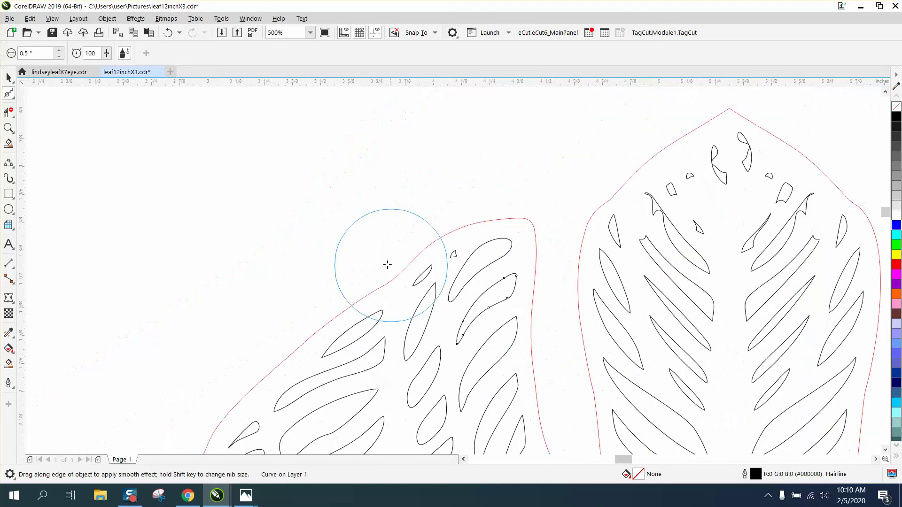
scroll(383, 265, down, 4)
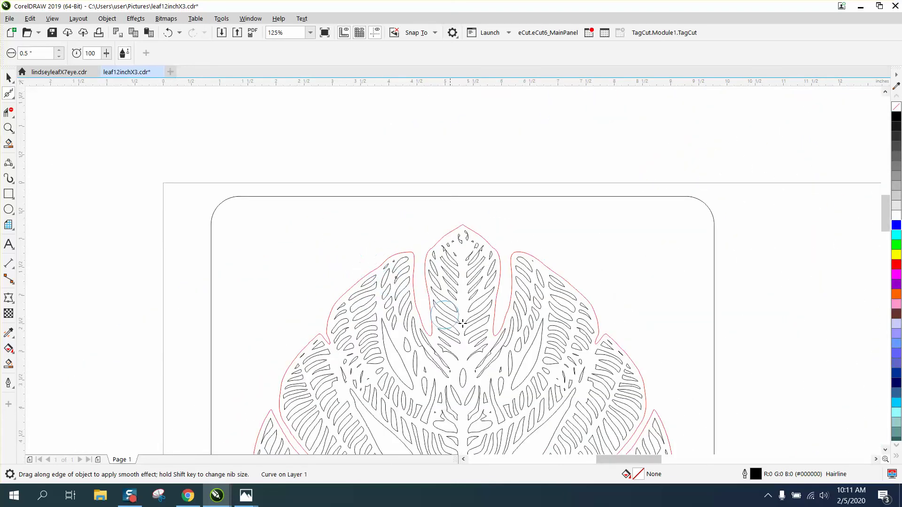
click(8, 128)
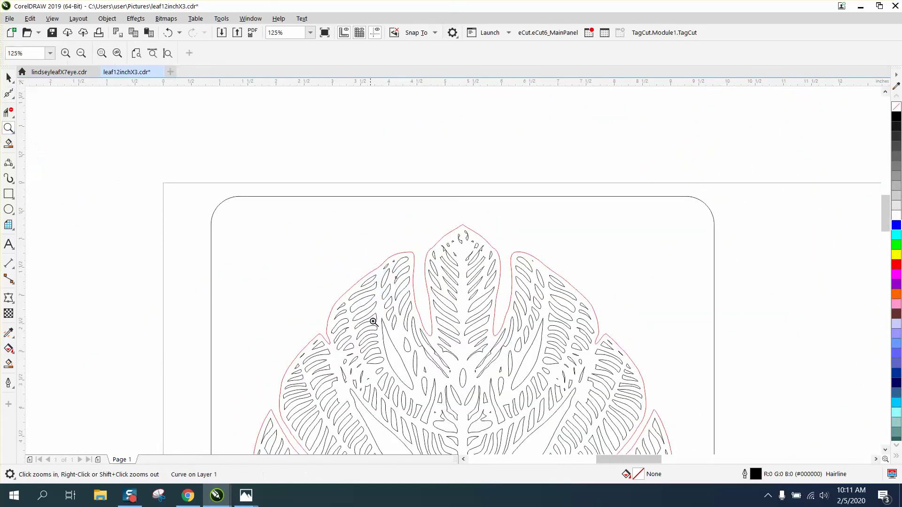
drag(397, 324, 570, 403)
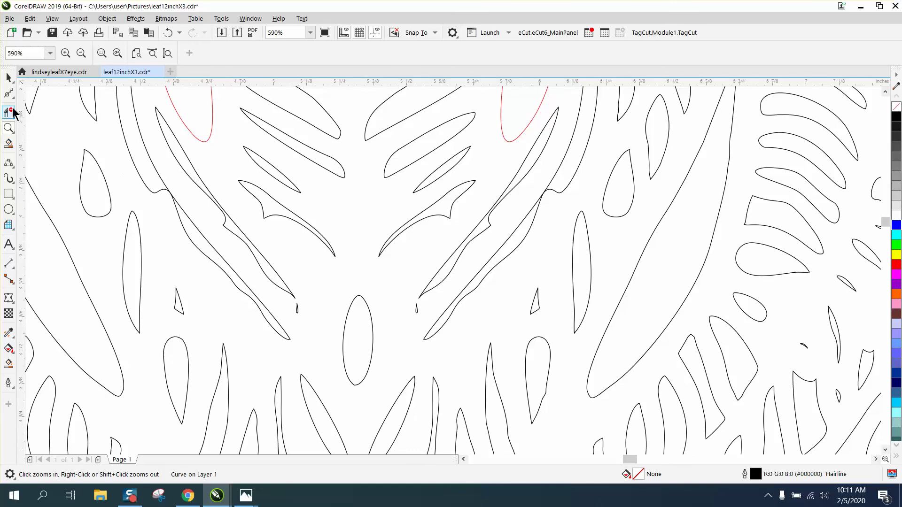
drag(144, 178, 233, 232)
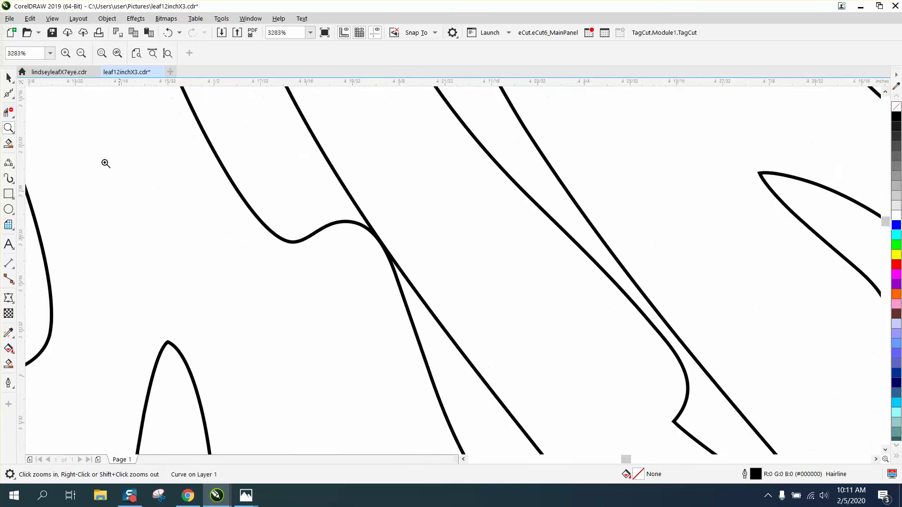
Drag the notched curve's segments down and left, clear of the diagonal line.
click(13, 97)
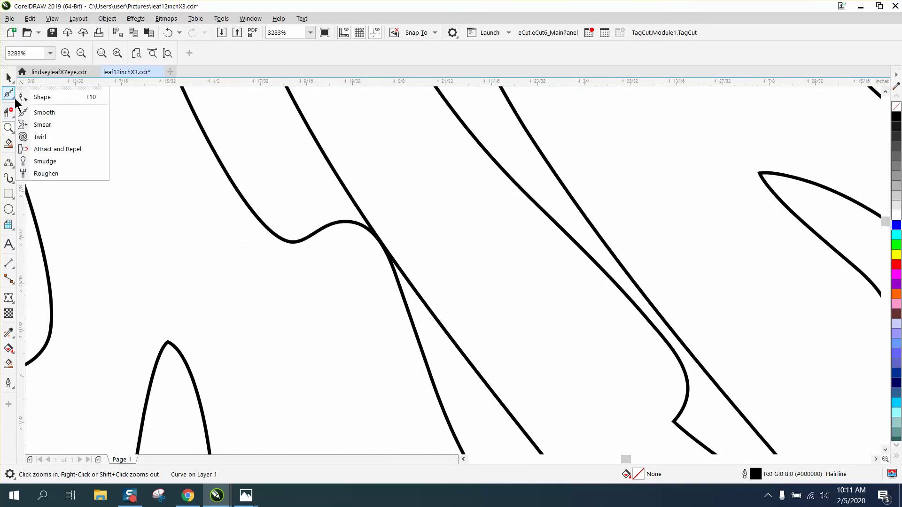
click(38, 97)
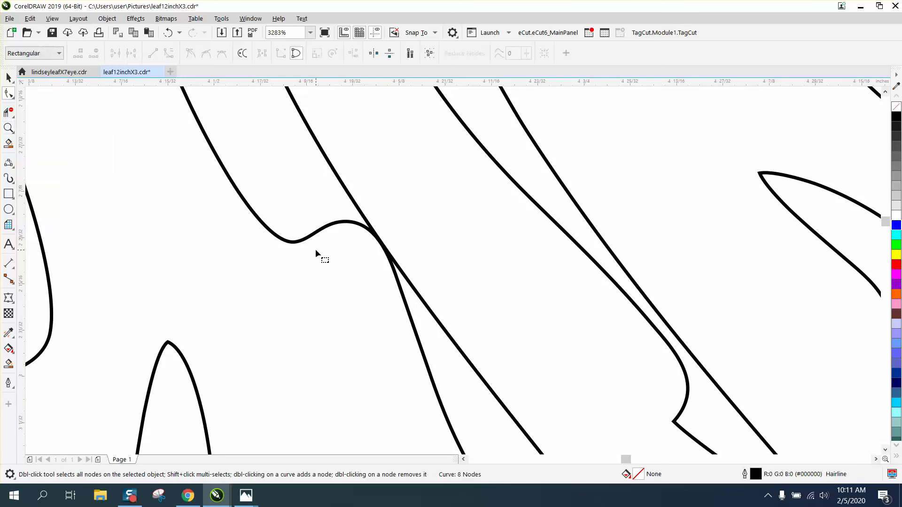
click(341, 225)
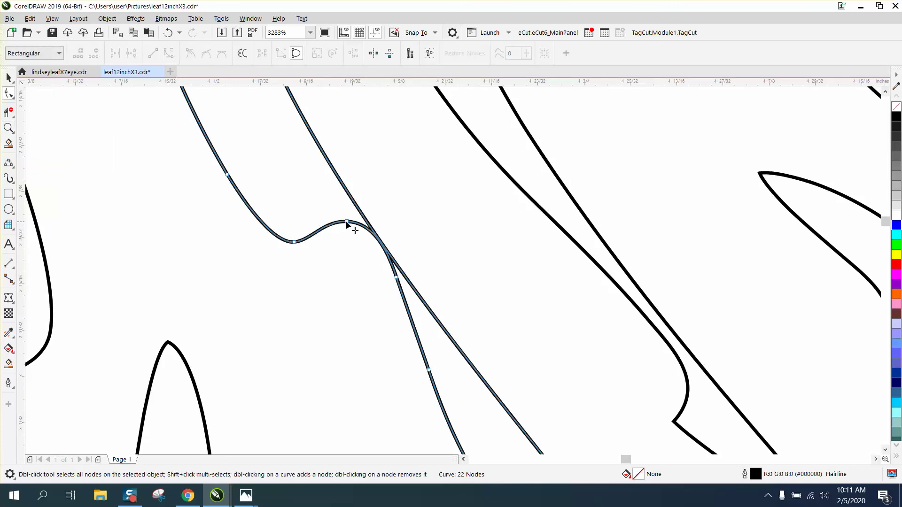
drag(345, 223, 352, 267)
drag(399, 283, 339, 308)
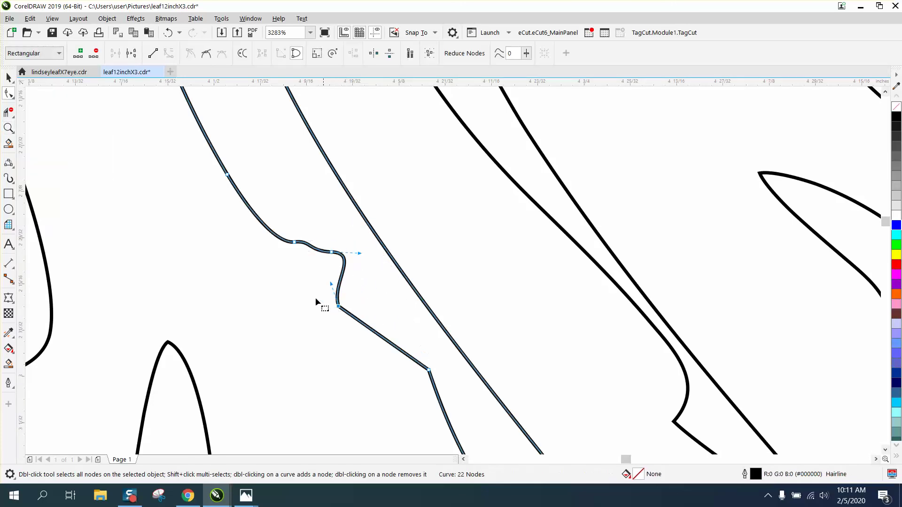
click(15, 99)
Brush the Smooth tool over the reshaped curve's bump and the curves near the centre vein.
click(41, 111)
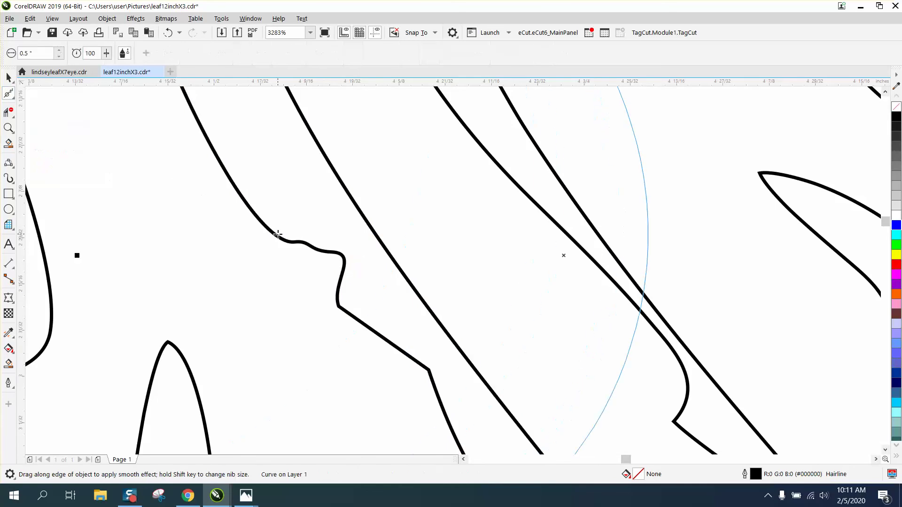
drag(282, 235, 308, 248)
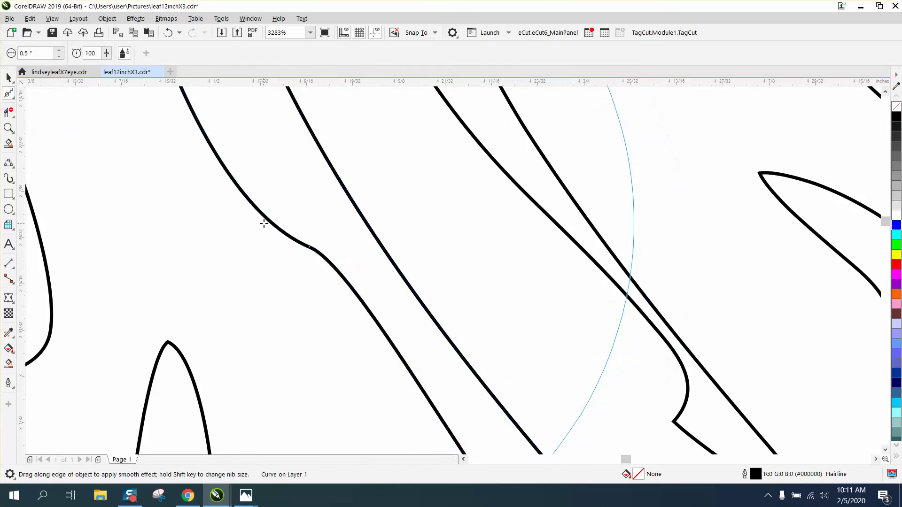
scroll(308, 248, down, 2)
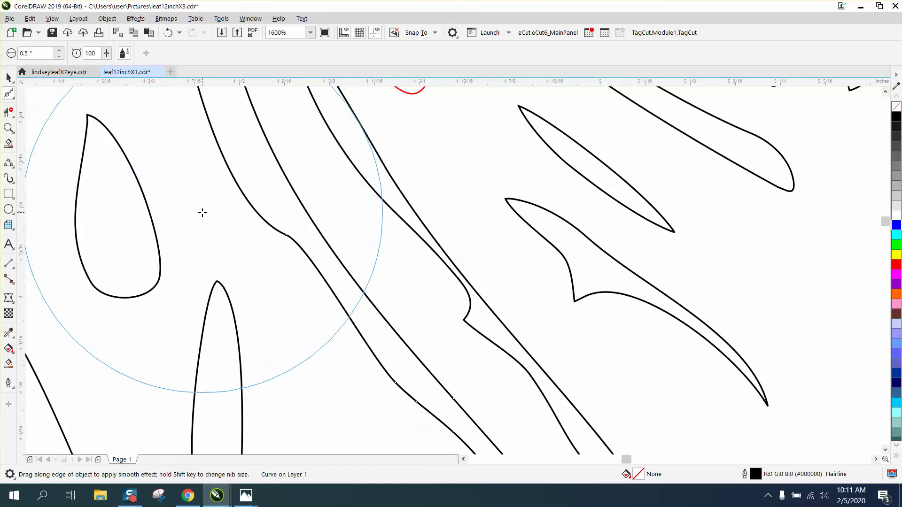
scroll(201, 211, down, 1)
drag(376, 258, 386, 256)
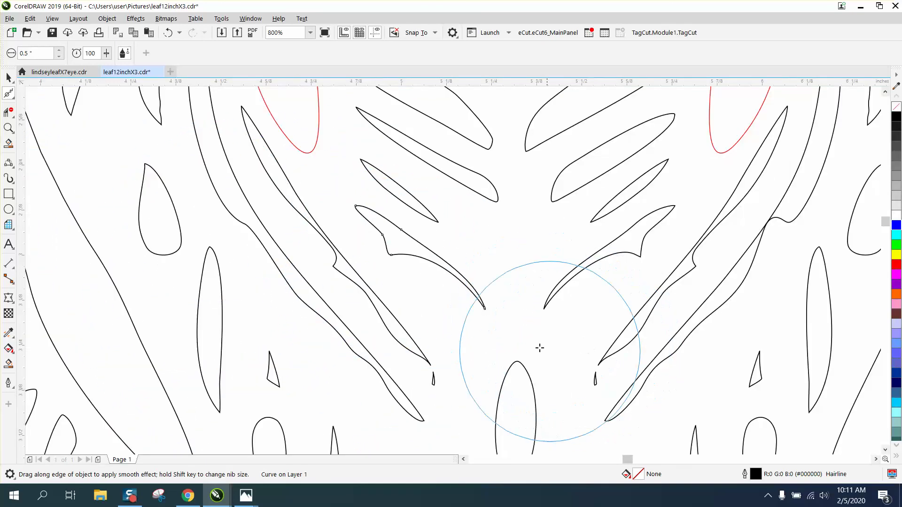